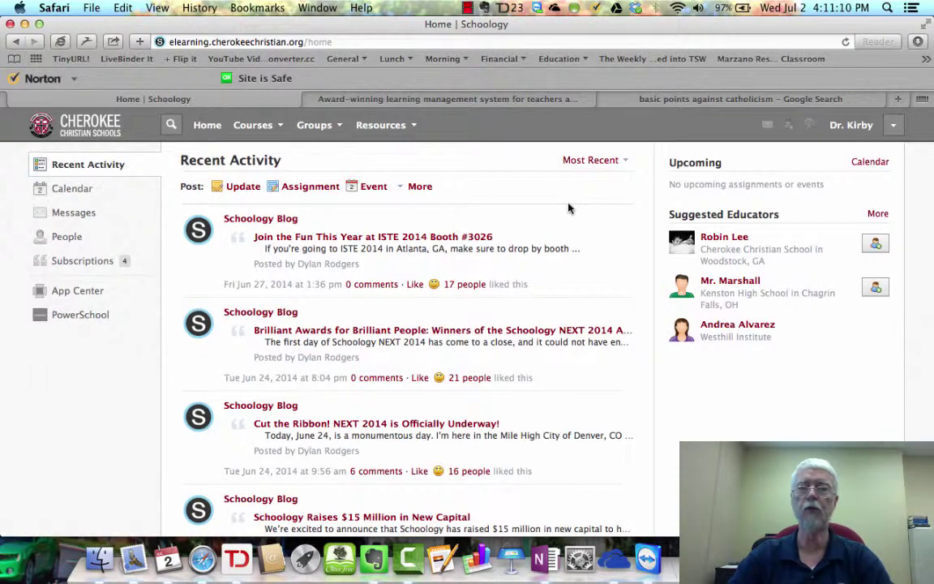
# In the HS Test Class: Section 1 course, start a new file material and attach "Bring Your Own Device at Carson Middle School.mp4".
pyautogui.click(277, 126)
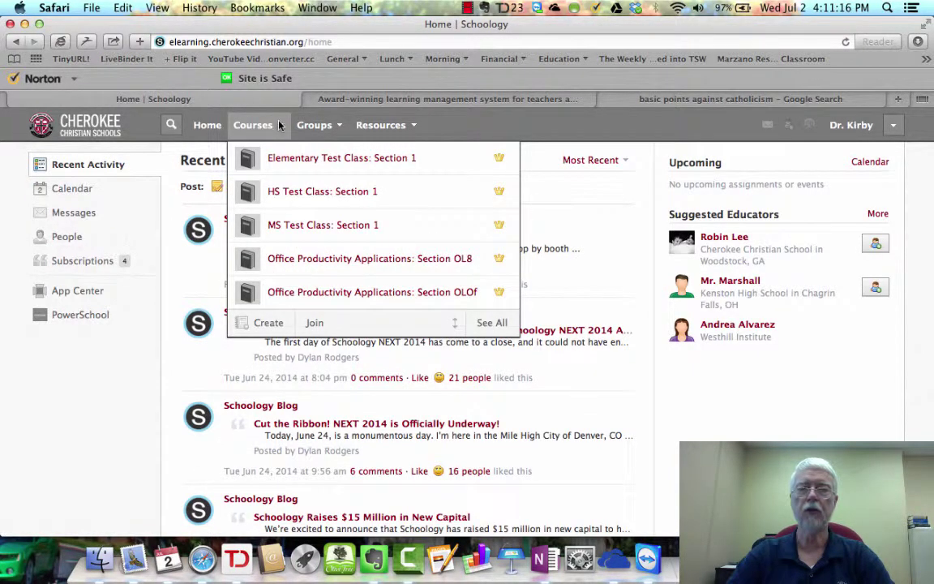
pyautogui.click(313, 192)
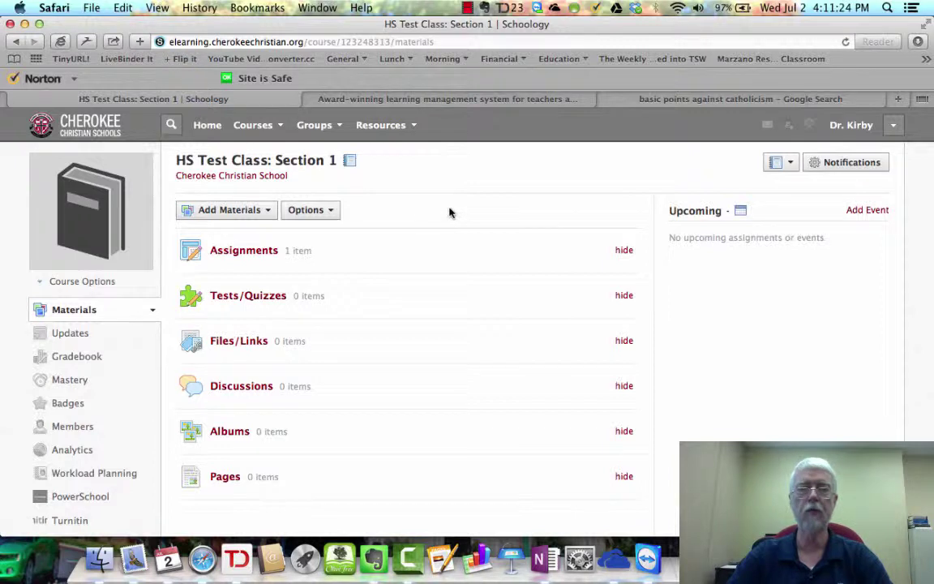
pyautogui.click(270, 213)
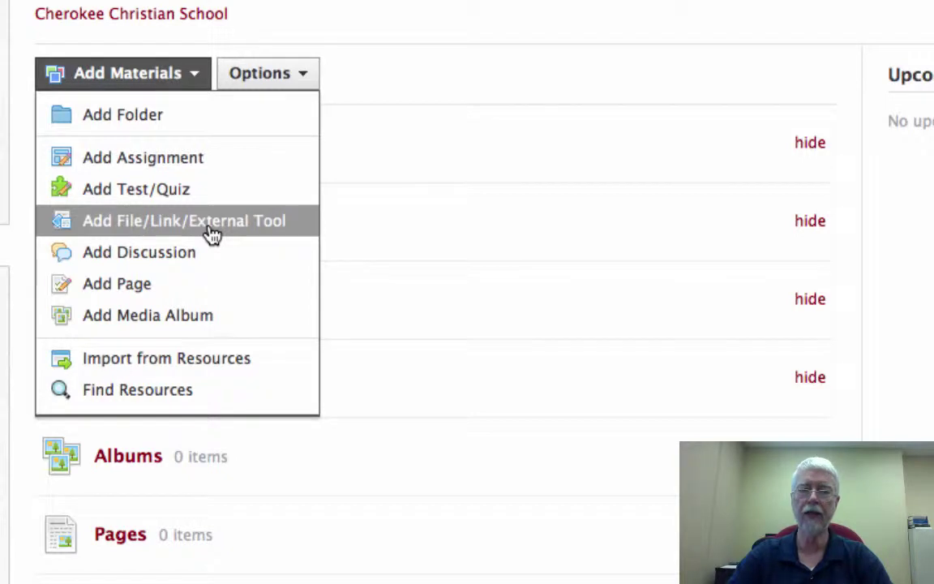
pyautogui.click(210, 234)
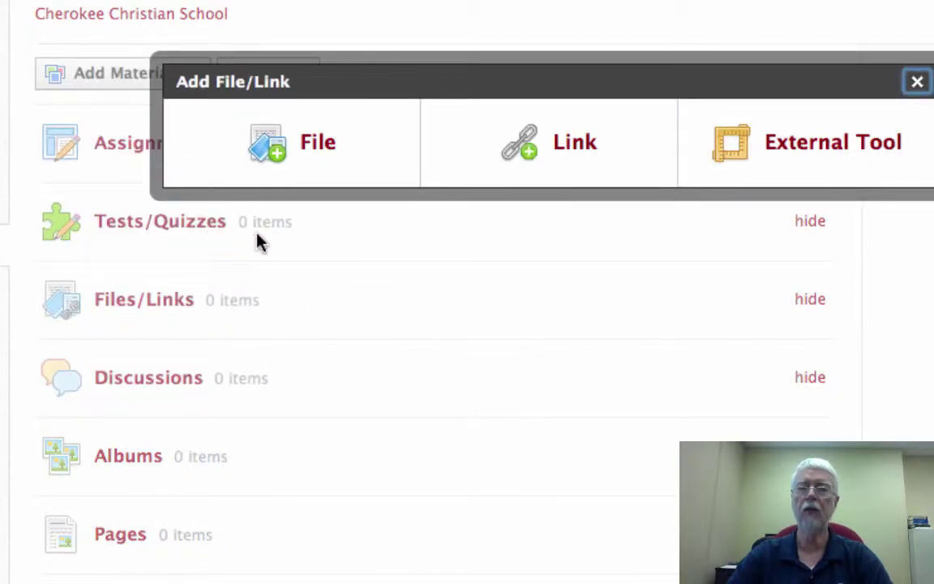
pyautogui.click(320, 144)
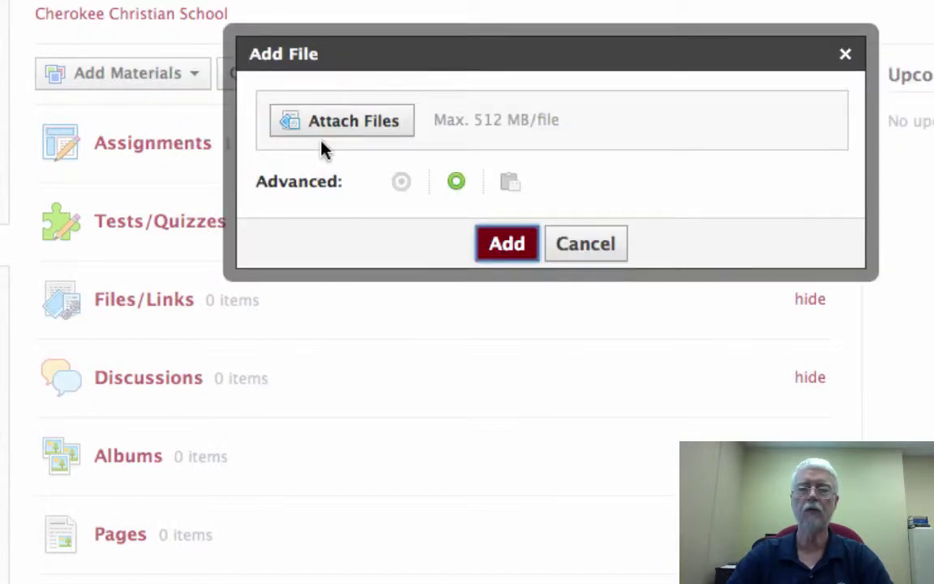
pyautogui.click(375, 134)
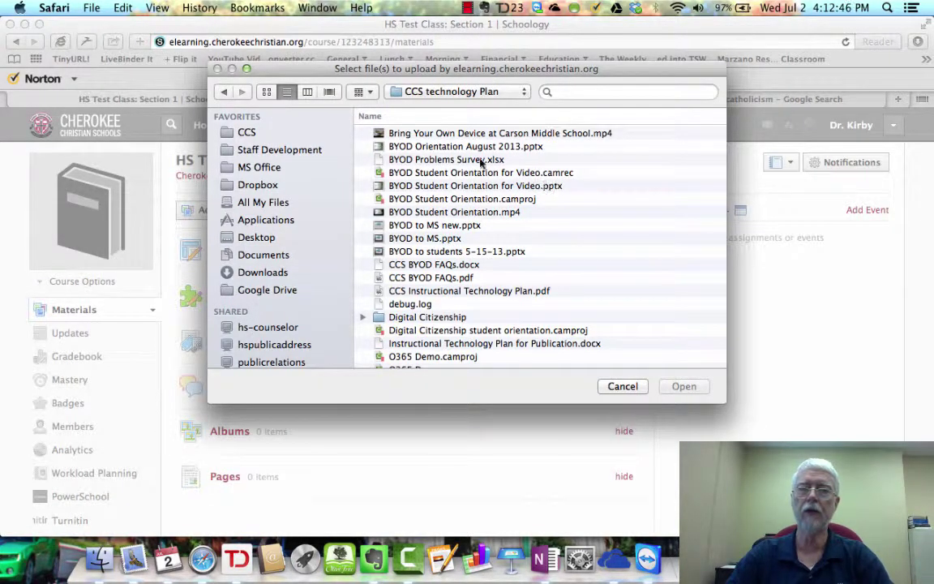
pyautogui.click(384, 137)
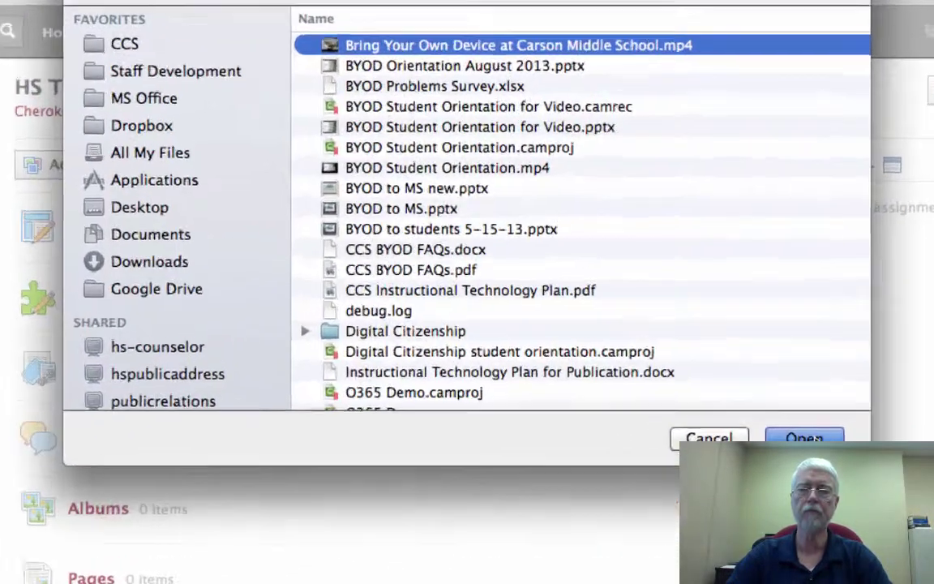
pyautogui.click(685, 386)
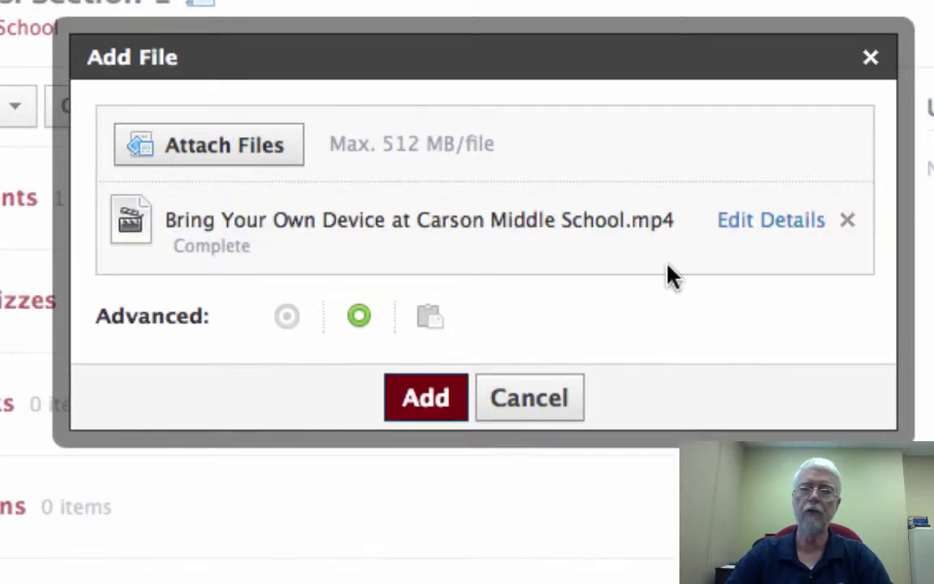
# Title the attached video "Carson MS" and add it to the course materials.
pyautogui.click(762, 221)
pyautogui.click(331, 284)
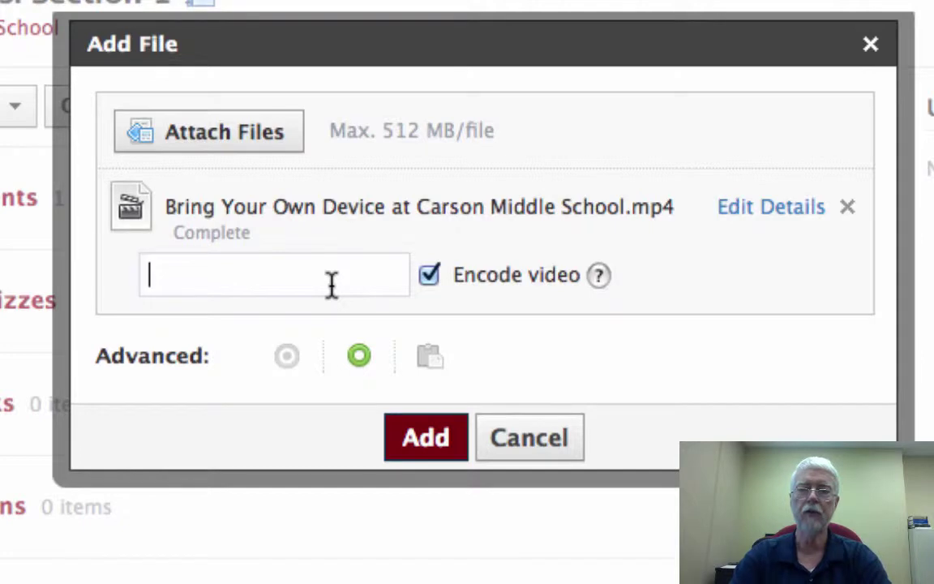
pyautogui.write('Carson MS')
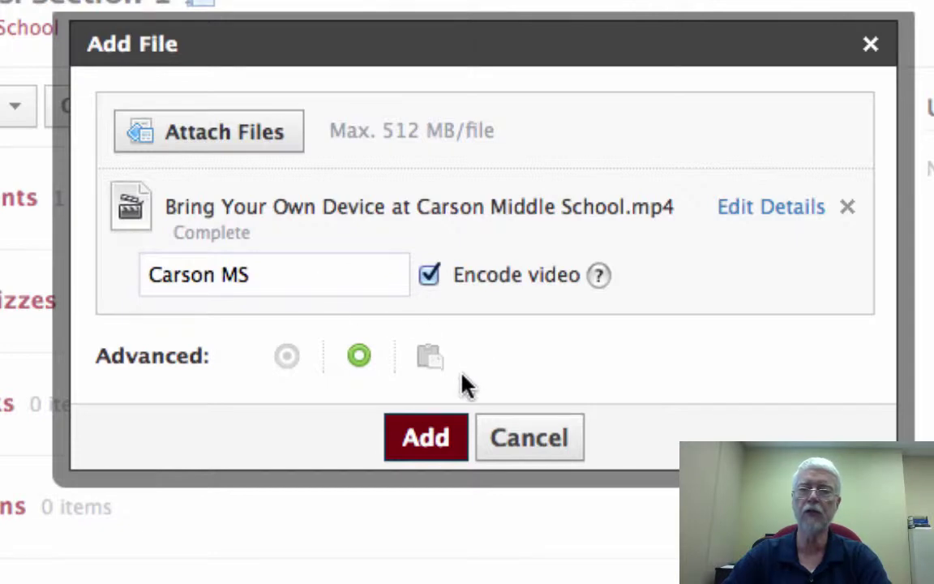
pyautogui.click(427, 438)
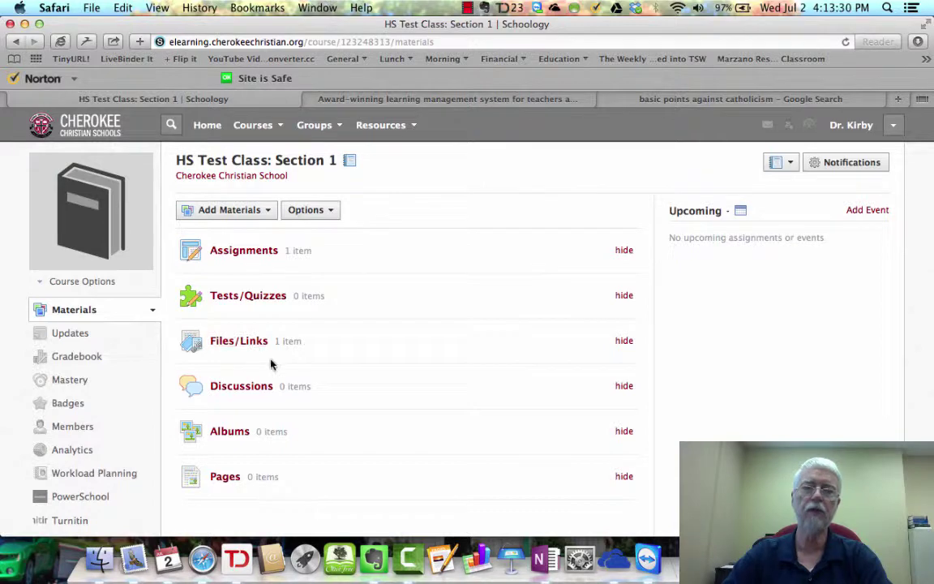
# Check the course's Files/Links list for the uploaded video, and return to the HS Test Class materials page.
pyautogui.click(239, 341)
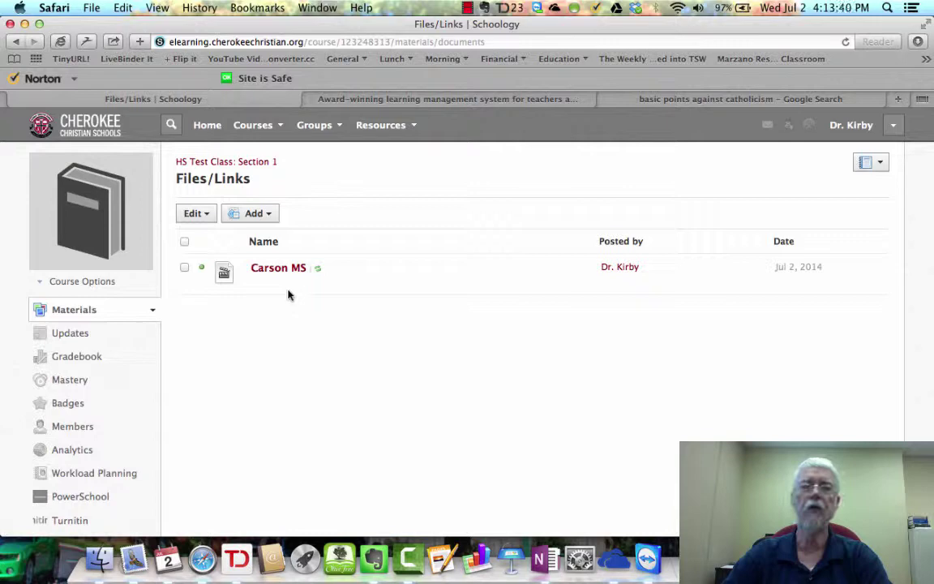
pyautogui.click(275, 126)
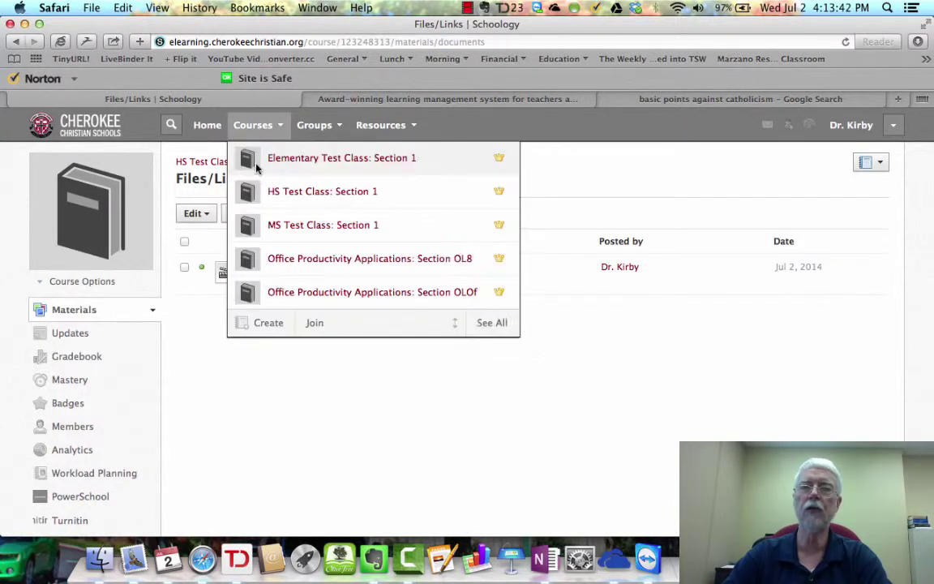
pyautogui.click(215, 164)
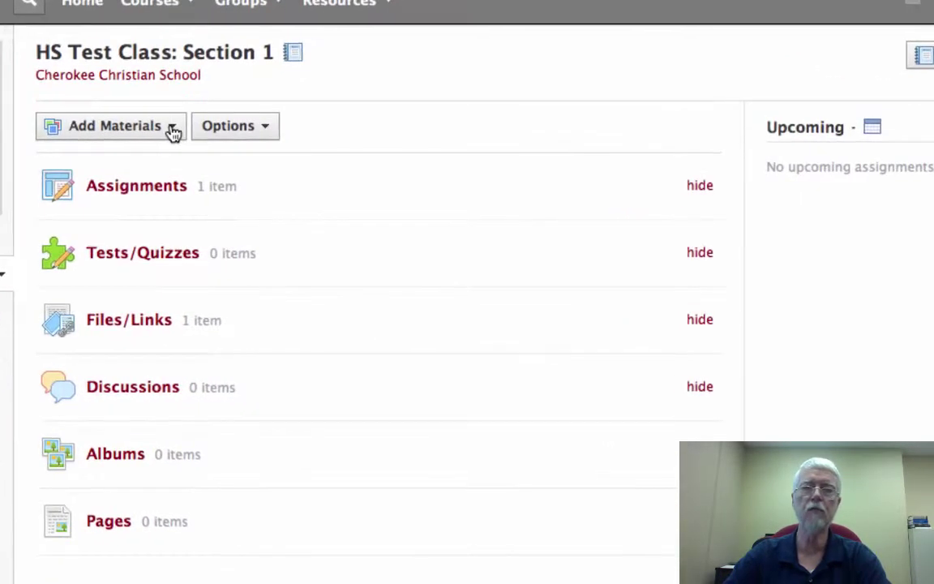
# Start a new course assignment named "Dummy Video" with the description "Testing".
pyautogui.click(268, 212)
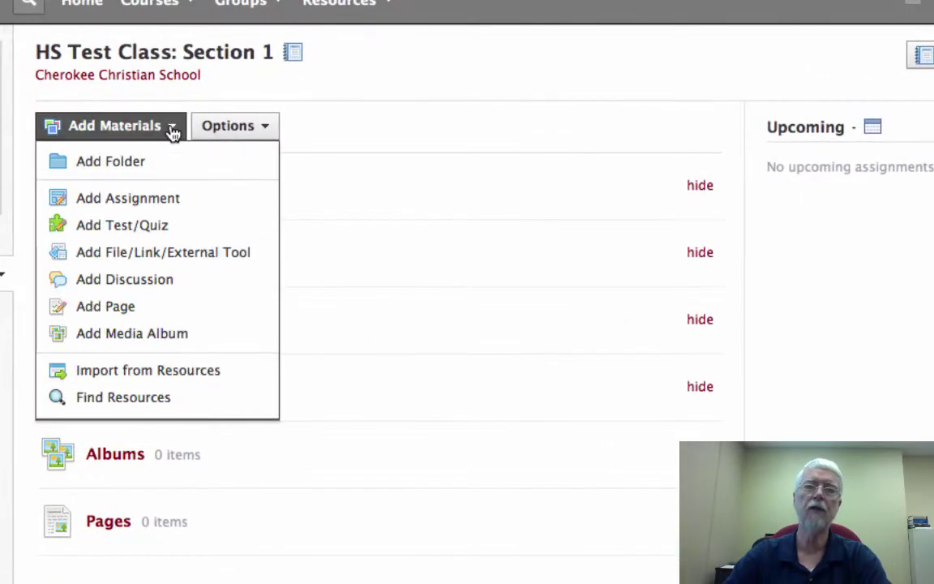
pyautogui.click(161, 213)
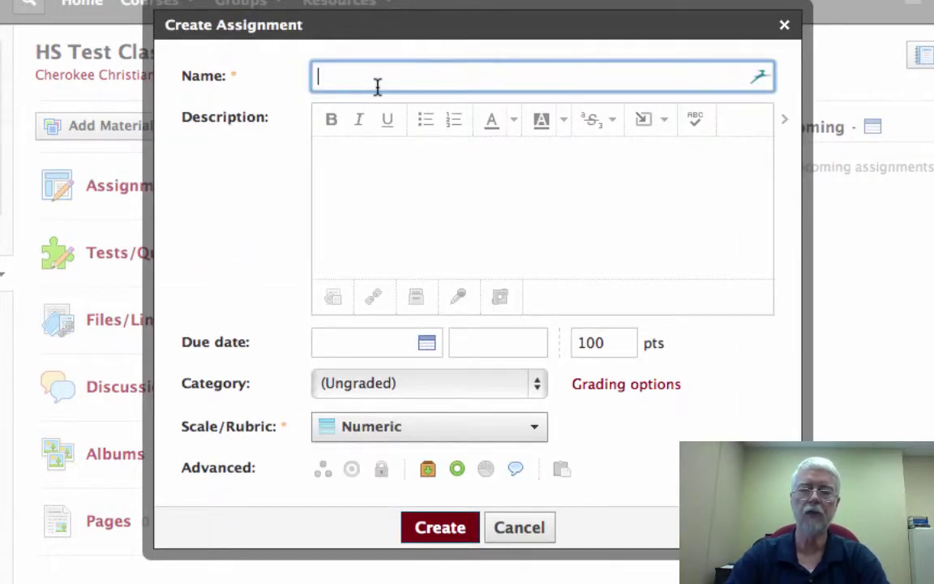
pyautogui.write('Dummy Vid')
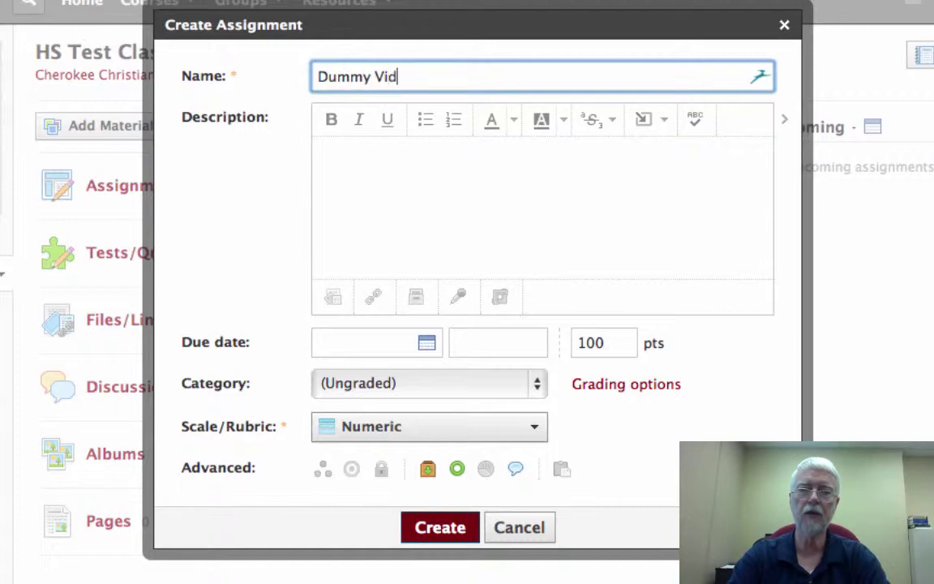
pyautogui.write('eo')
pyautogui.click(358, 150)
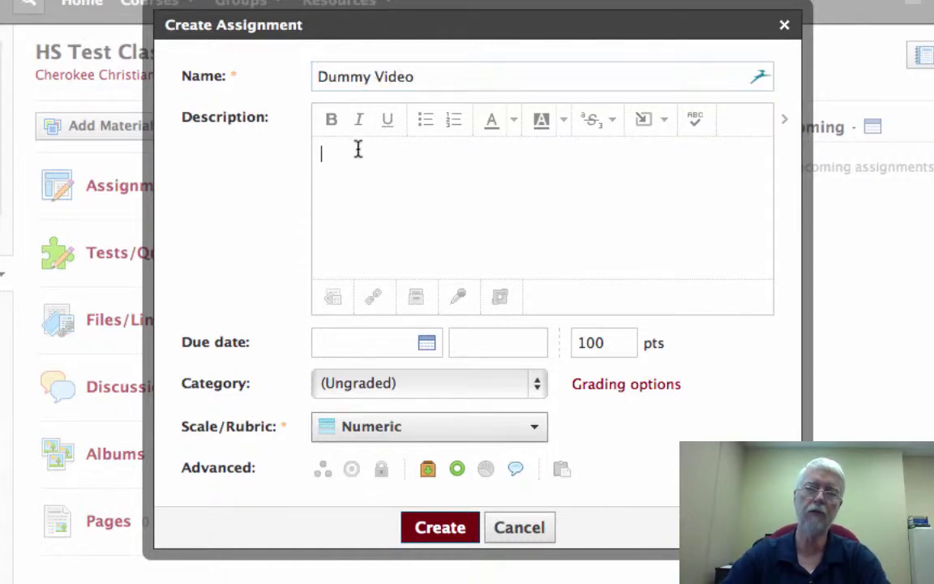
pyautogui.write('Testing')
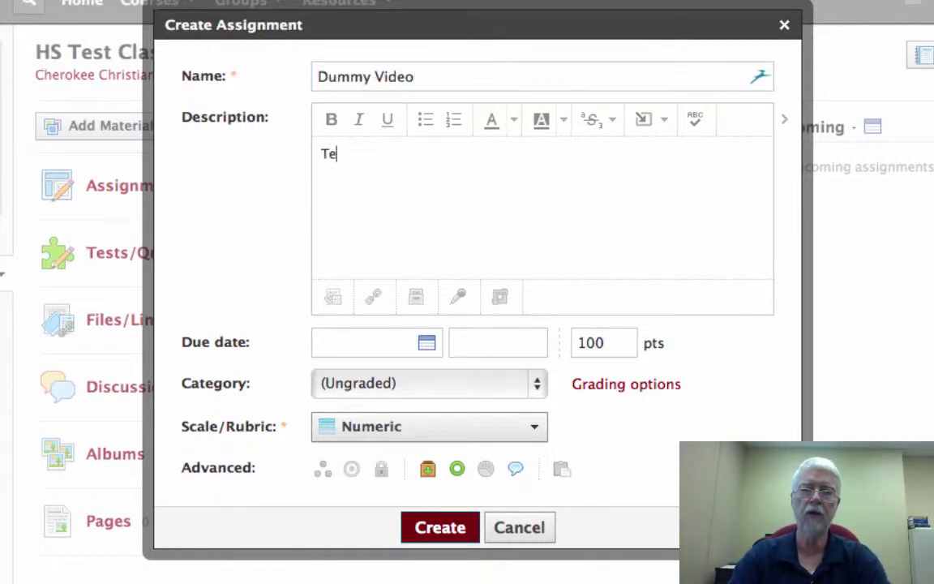
# Set the assignment's due date to 7/04/14 and its category to Quiz.
pyautogui.click(425, 345)
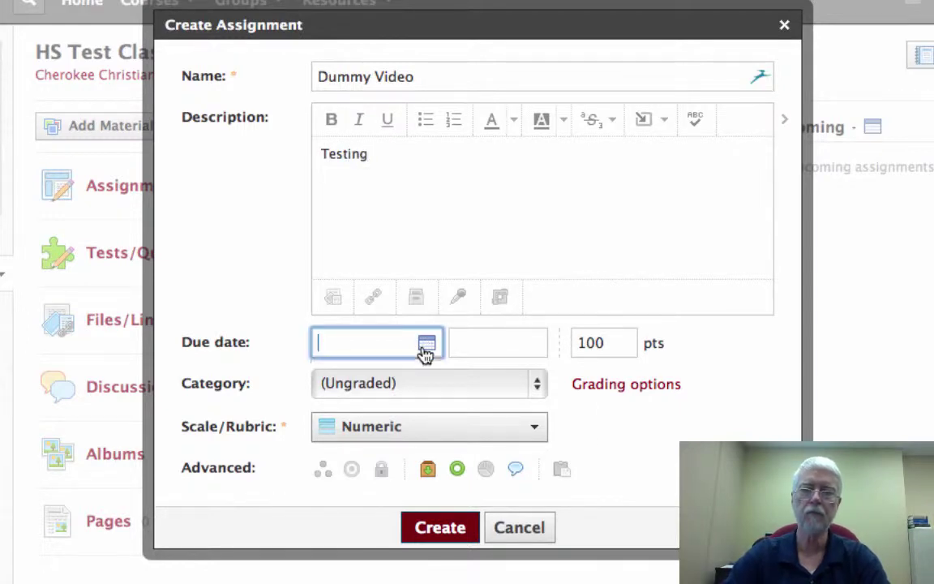
pyautogui.click(544, 435)
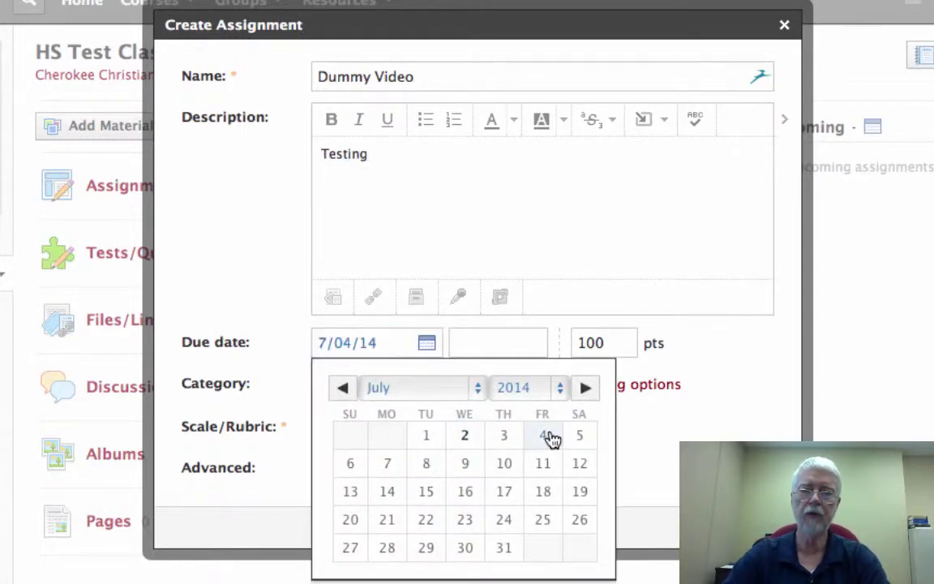
pyautogui.click(507, 385)
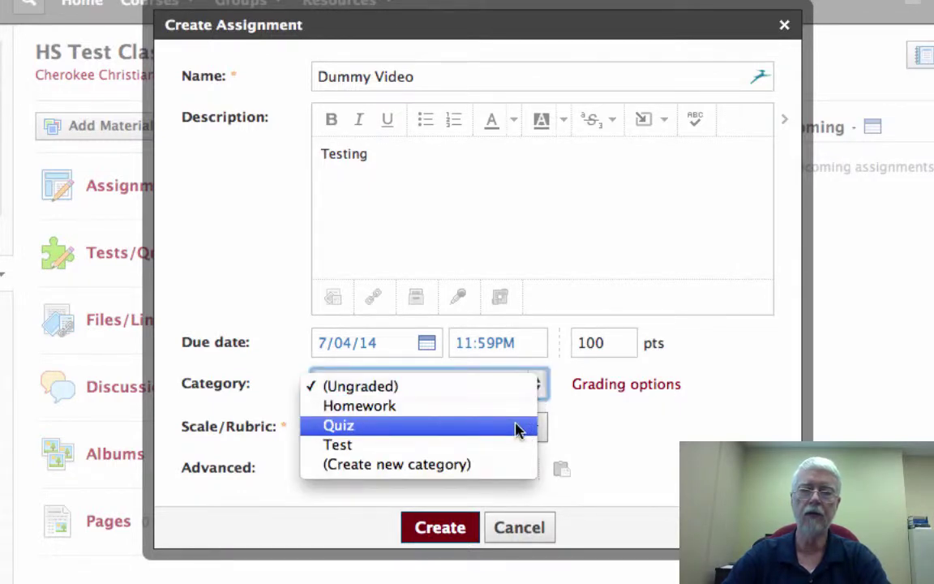
pyautogui.click(516, 427)
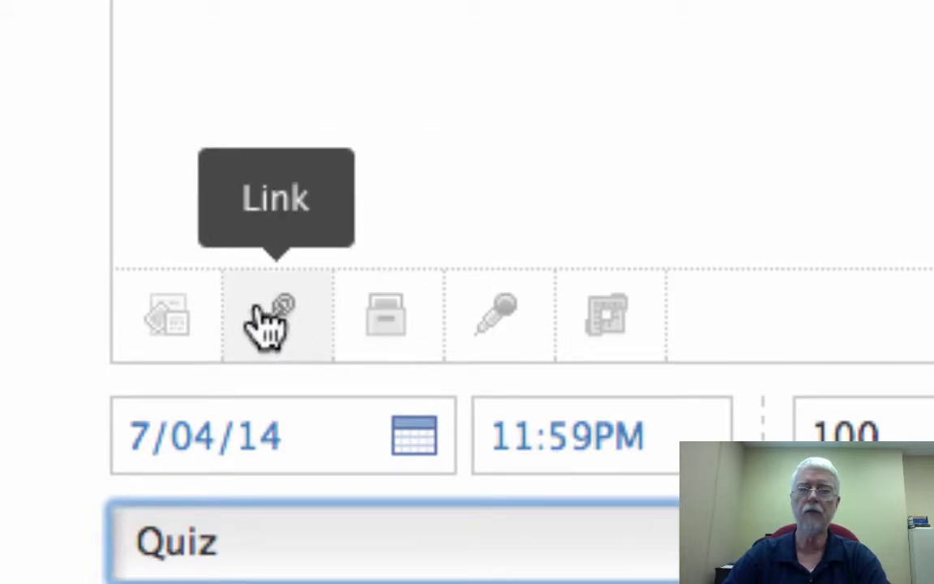
# Attach the video file "O365 Demo.mp4" to the assignment's description.
pyautogui.click(172, 314)
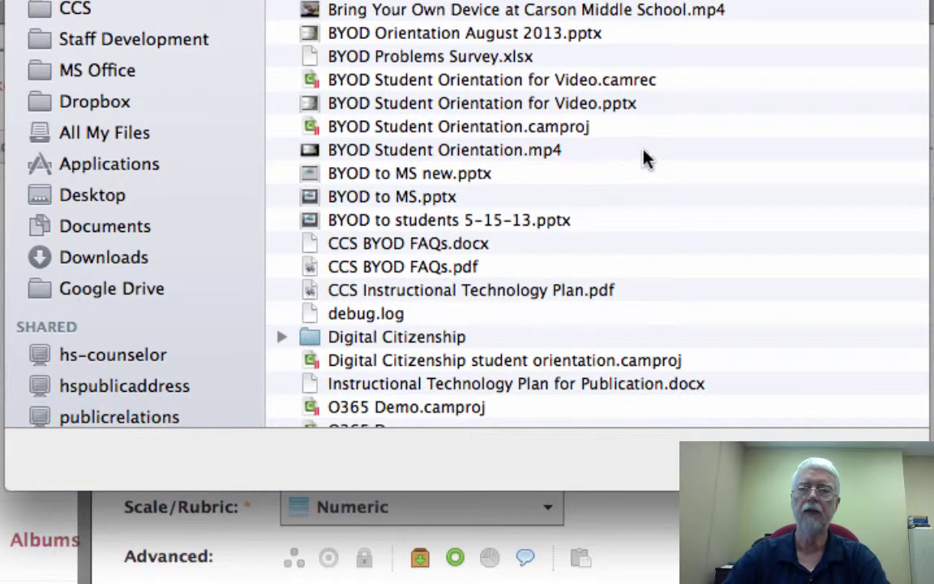
pyautogui.scroll(-5, 679, 213)
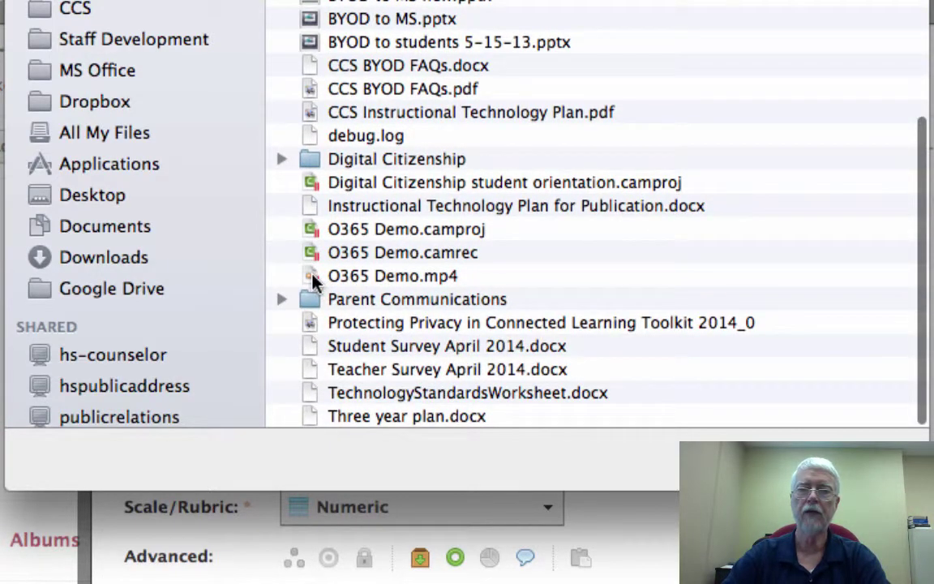
pyautogui.click(317, 276)
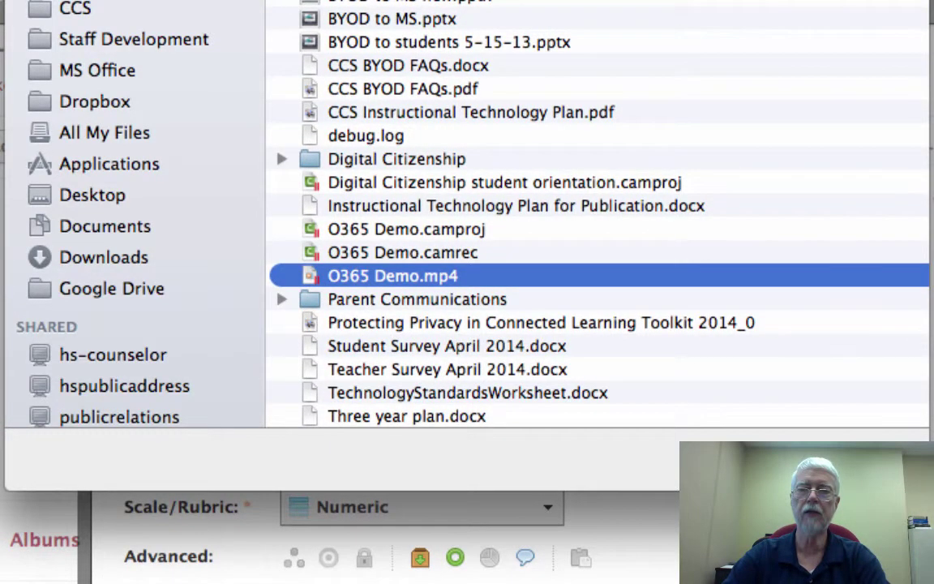
pyautogui.press('Return')
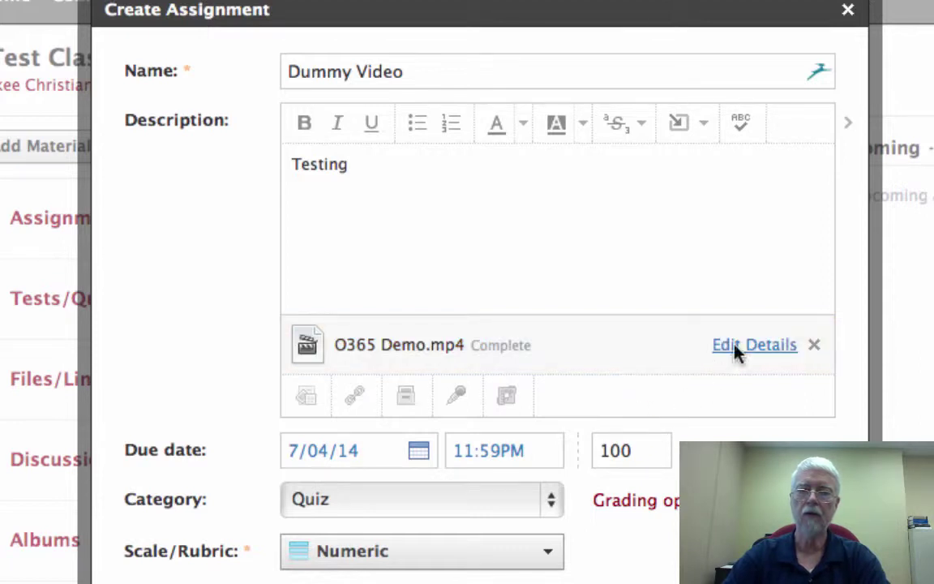
# Title the attached video "Office 365" and create the assignment.
pyautogui.click(431, 372)
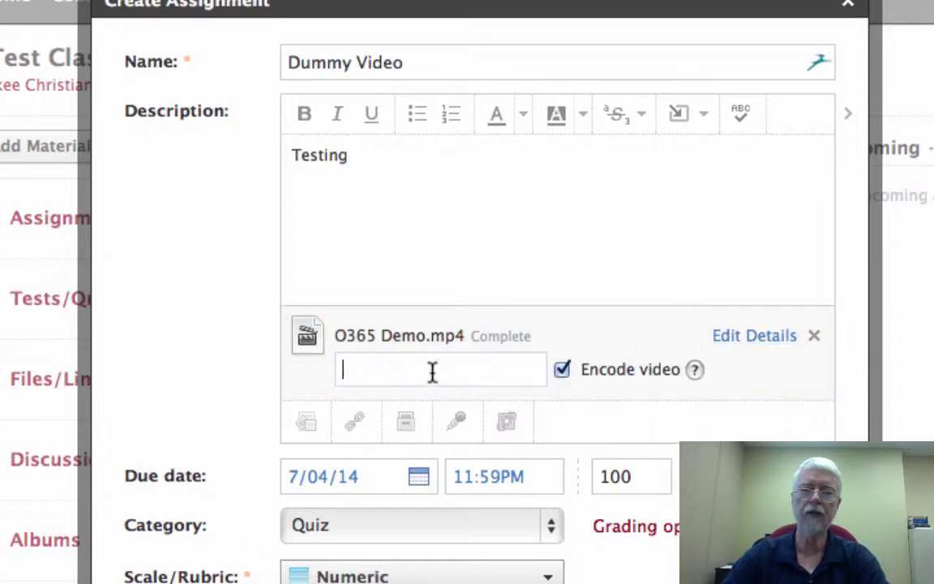
pyautogui.write('Office 365')
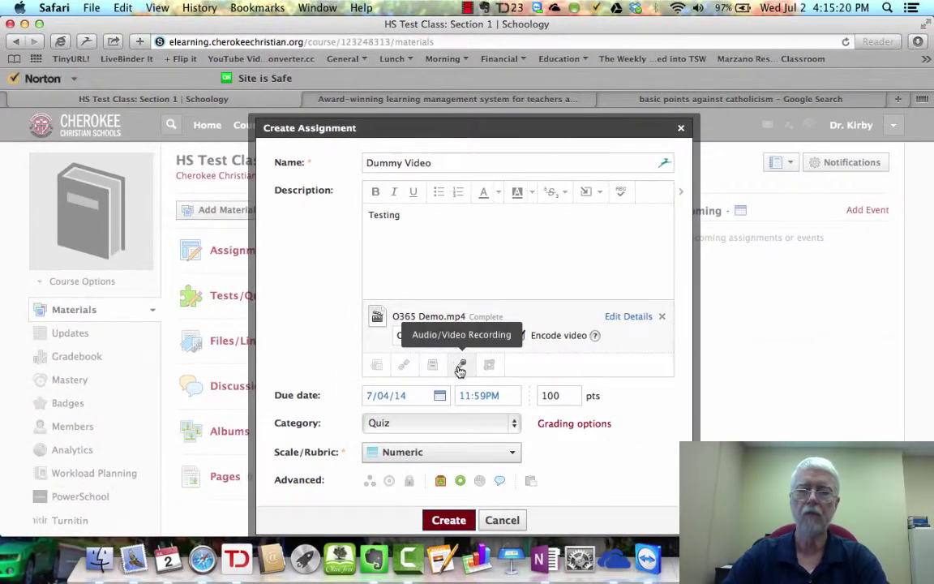
pyautogui.click(449, 520)
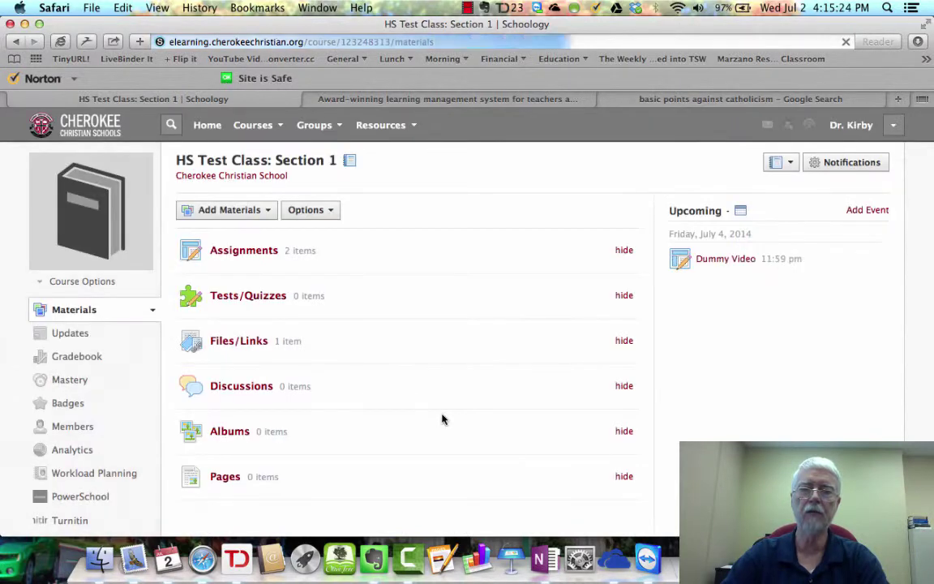
# Open the Dummy Video assignment from the course's assignments to view its attached video.
pyautogui.click(262, 255)
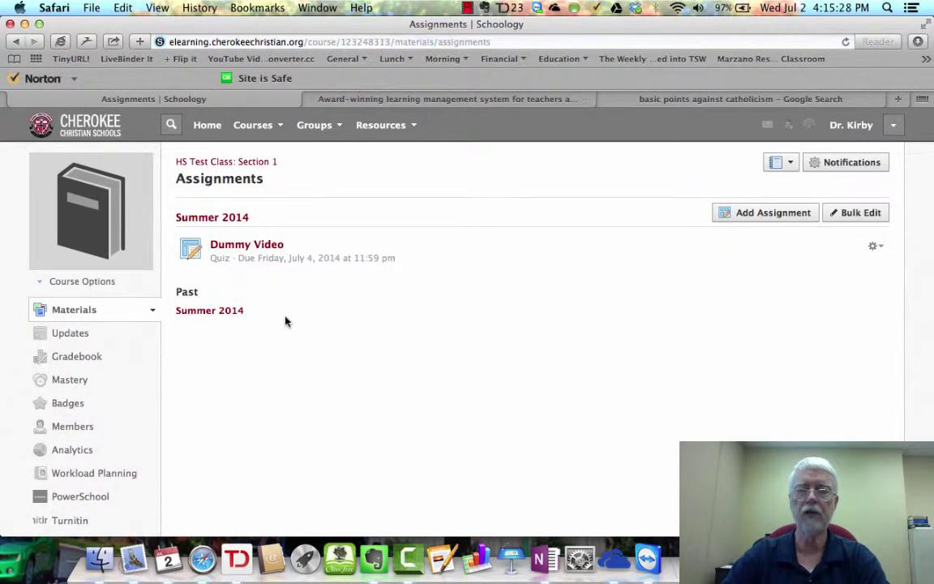
pyautogui.click(268, 255)
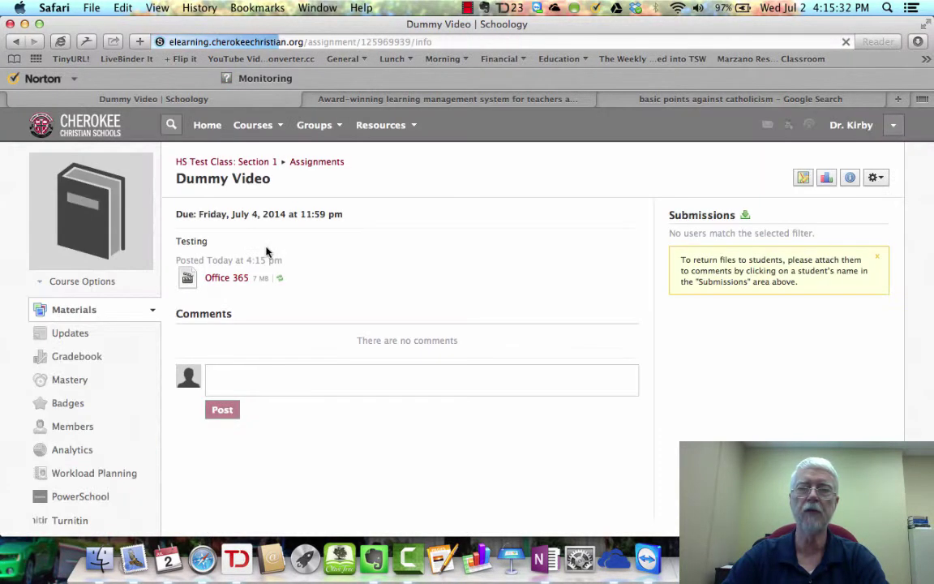